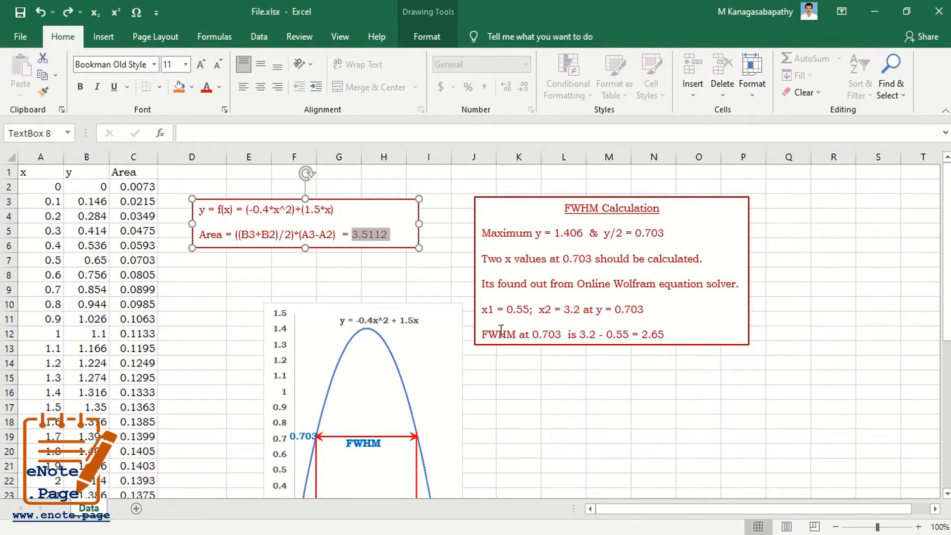
Point out the FWHM of 2.65, then copy the x and y values in A2:B40 for OriginPro.
left_click_drag(485, 333, 668, 336)
left_click(639, 333)
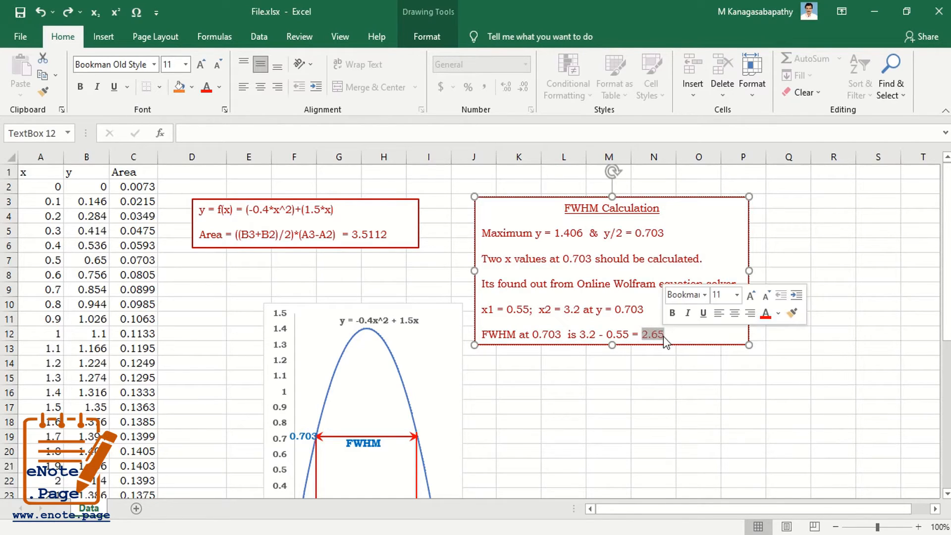
left_click_drag(54, 184, 71, 466)
right_click(73, 289)
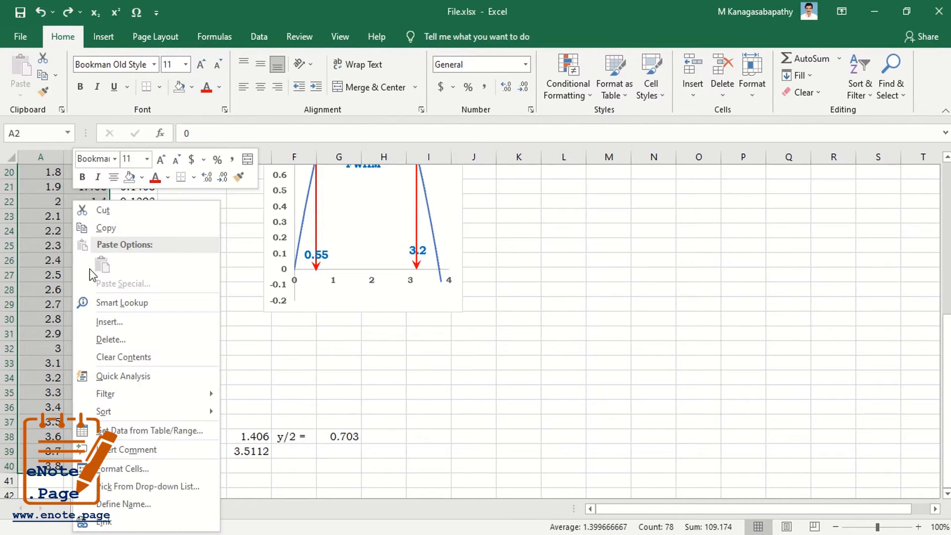
left_click(113, 228)
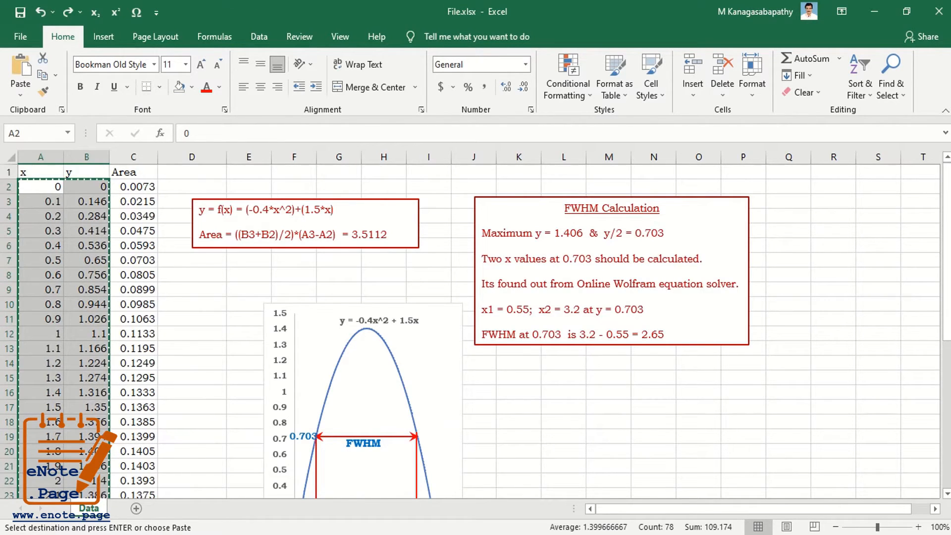
key("alt+Tab")
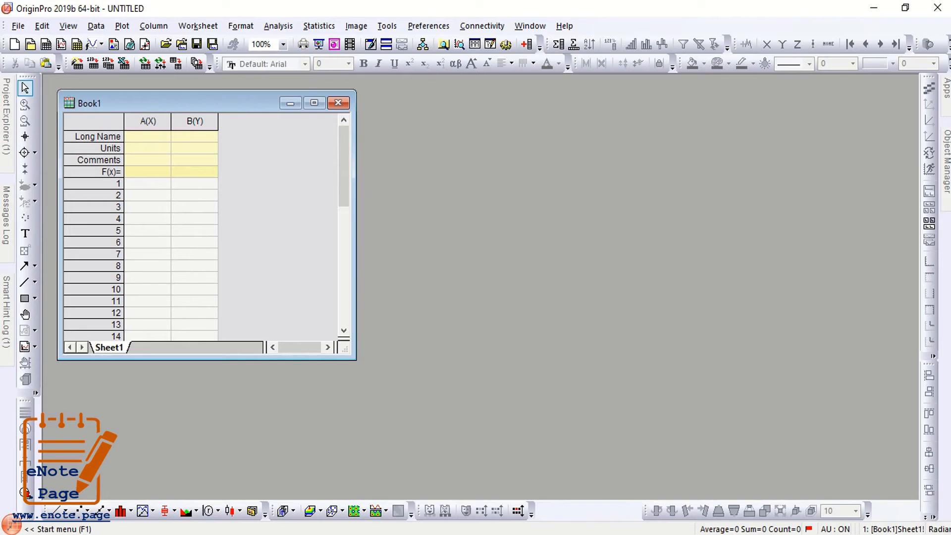
Paste the 39 x/y rows into Book1 from cell A1 and plot column B against A as a line in Graph1.
left_click(139, 184)
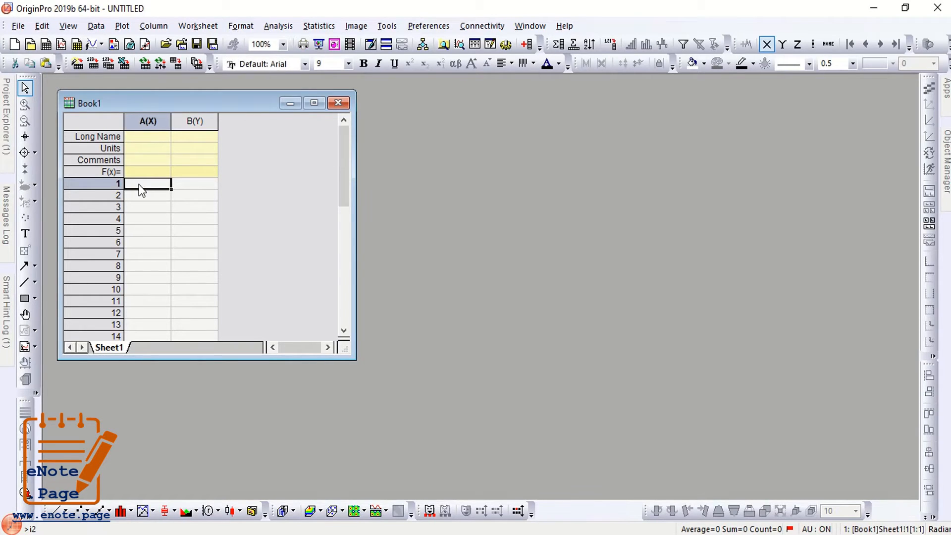
right_click(138, 184)
left_click(188, 58)
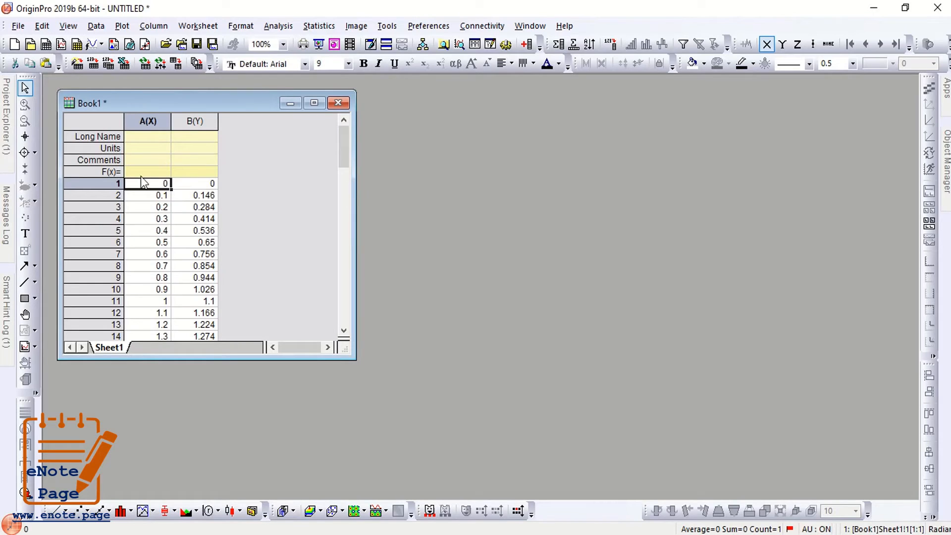
left_click_drag(144, 185, 190, 290)
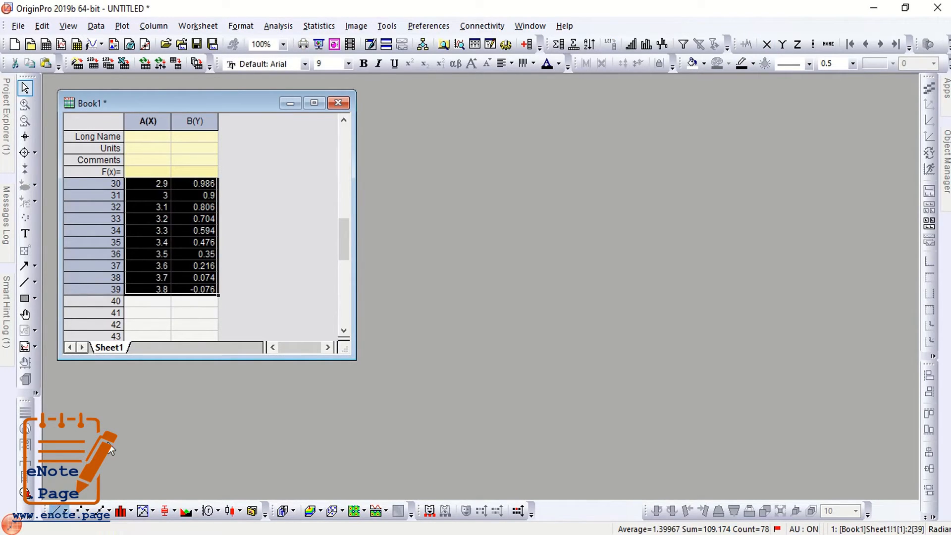
left_click_drag(295, 127, 391, 121)
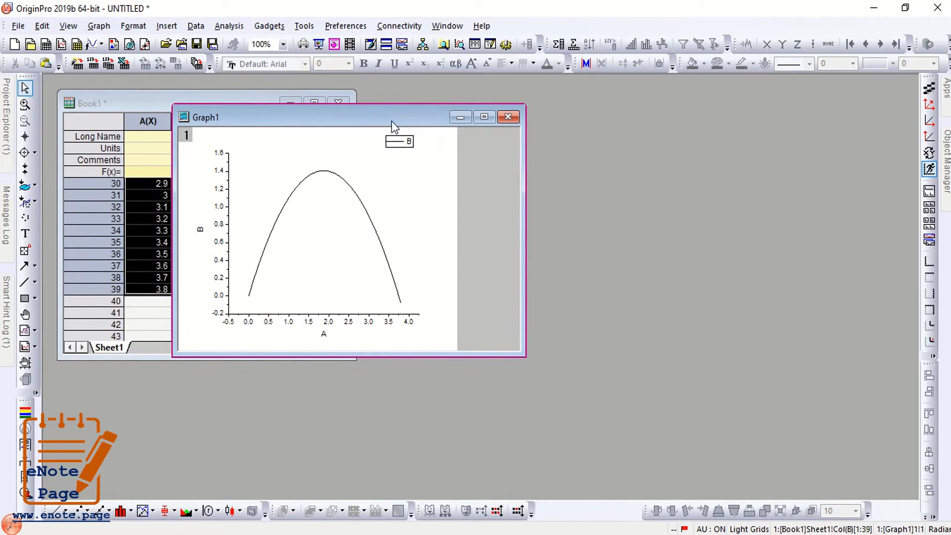
With Graph1 selected, launch Analysis > Peaks and Baseline > Peak Analyzer with goal Integrate Peaks.
left_click(308, 163)
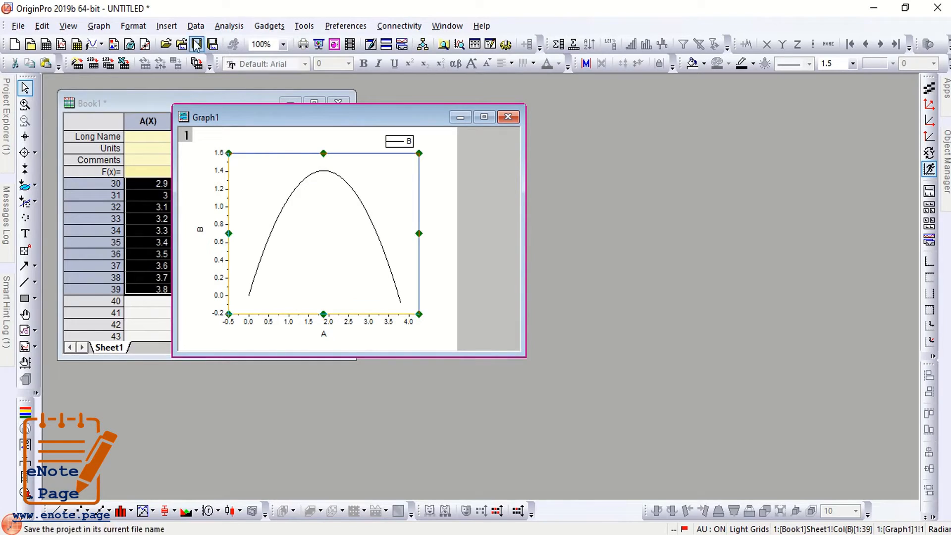
left_click(229, 25)
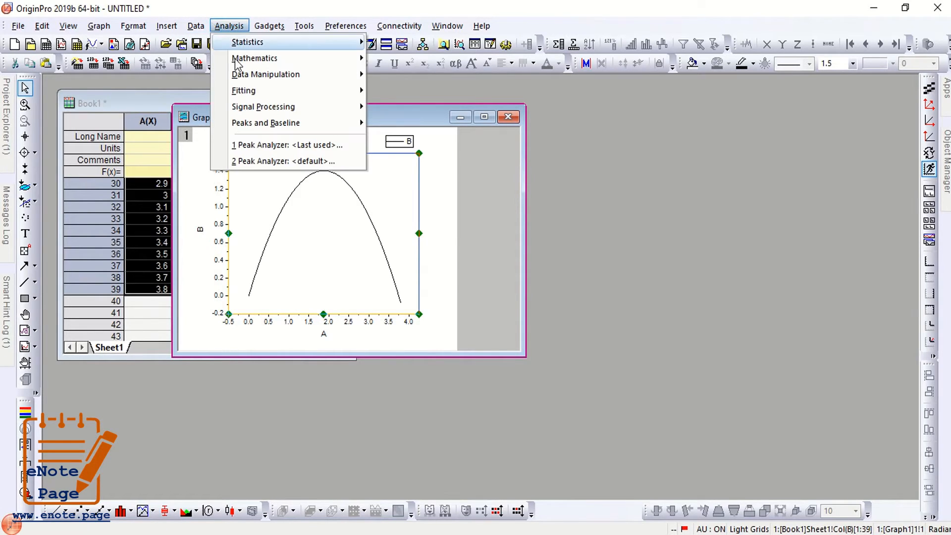
mouse_move(278, 123)
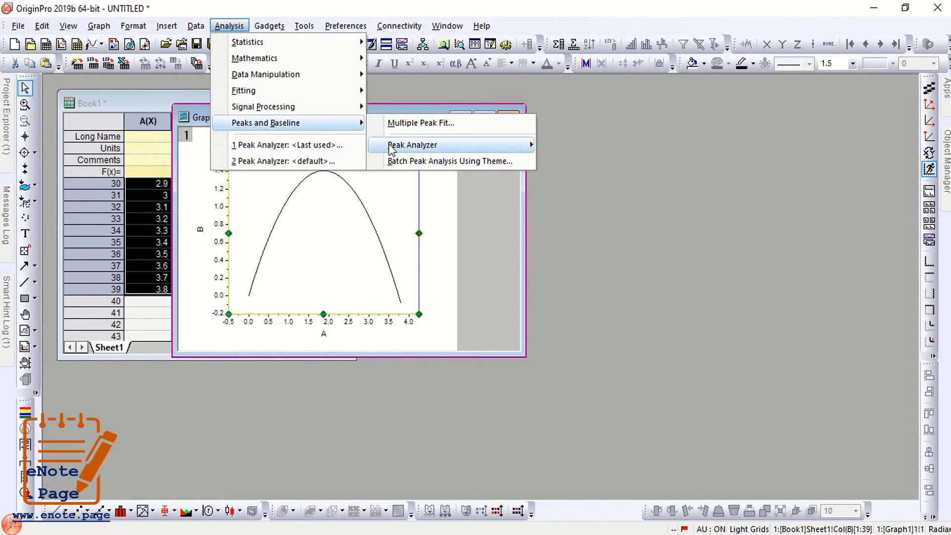
mouse_move(392, 148)
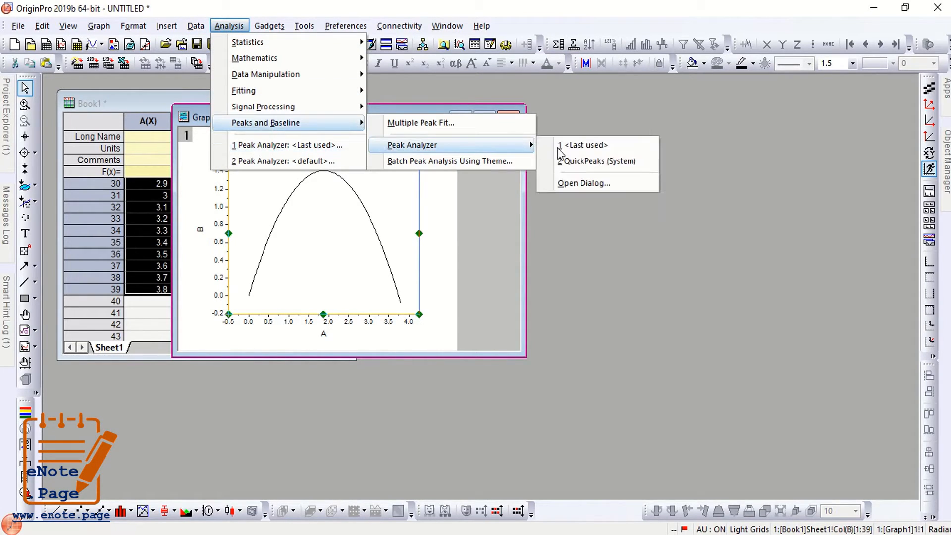
left_click(581, 185)
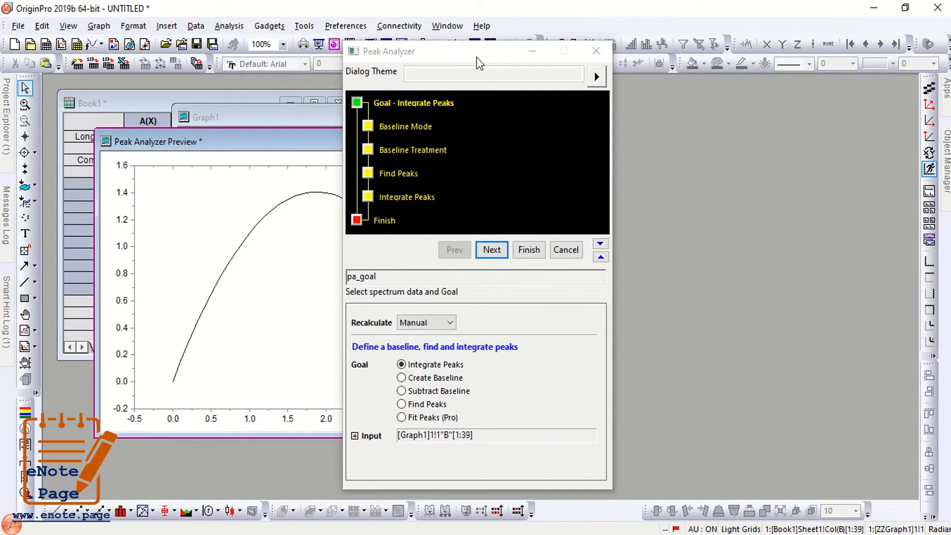
On the baseline page, try User Defined and Constant, settle on None (Y=0), then go to Find Peaks.
left_click_drag(479, 62, 452, 39)
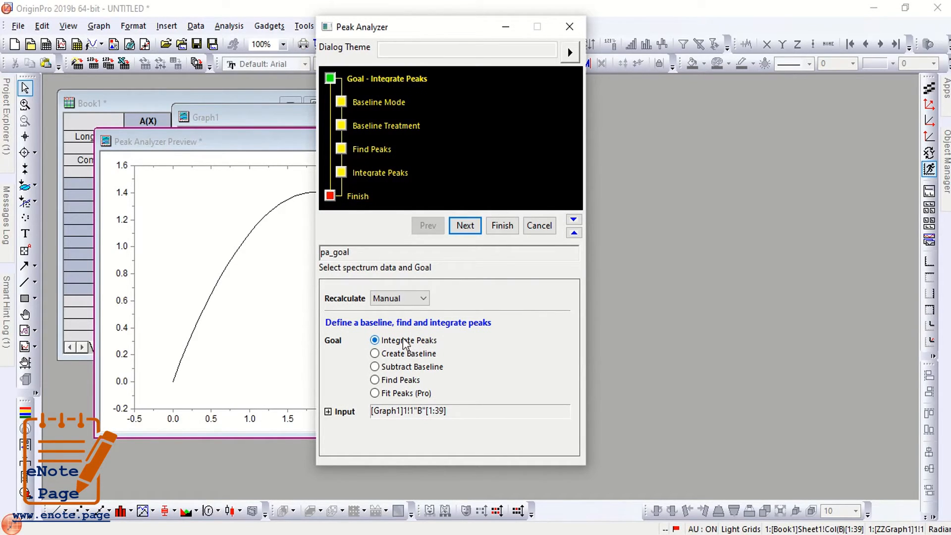
left_click(465, 226)
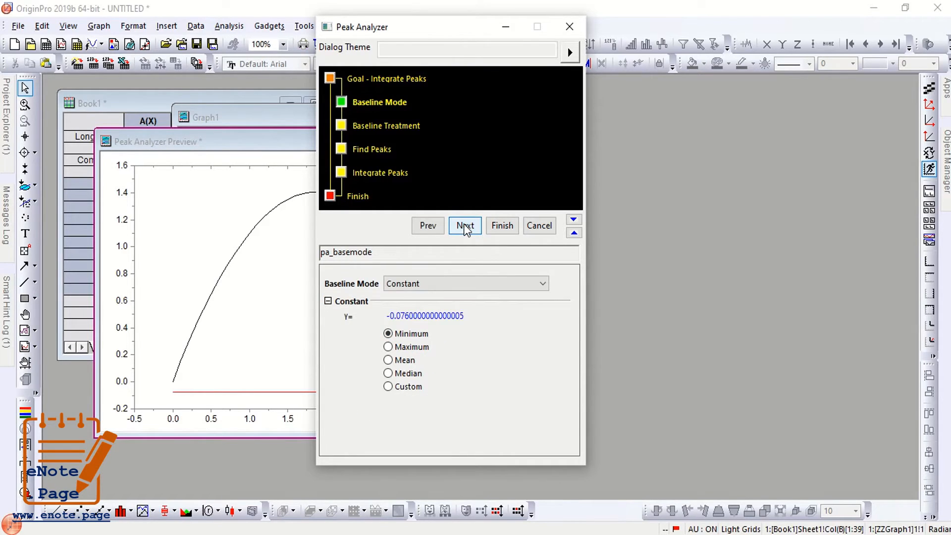
left_click(402, 284)
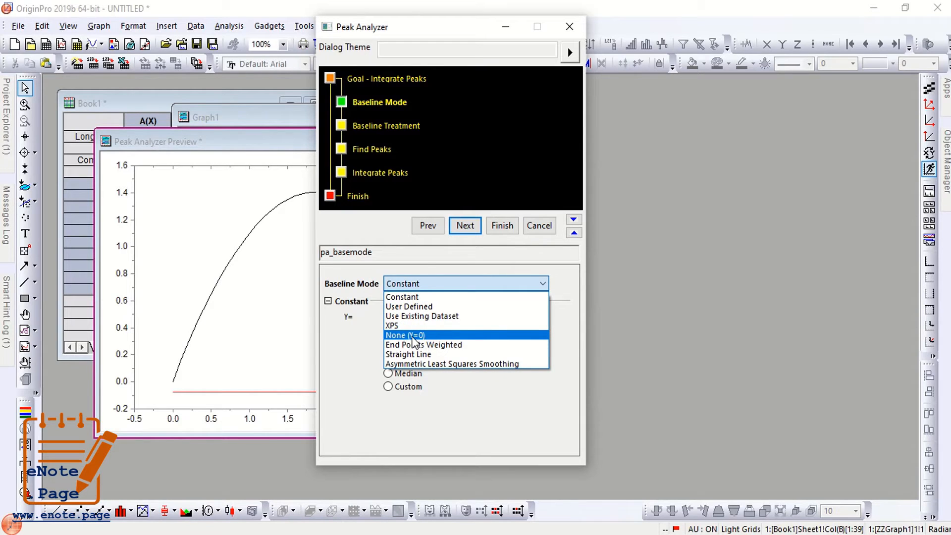
left_click(408, 307)
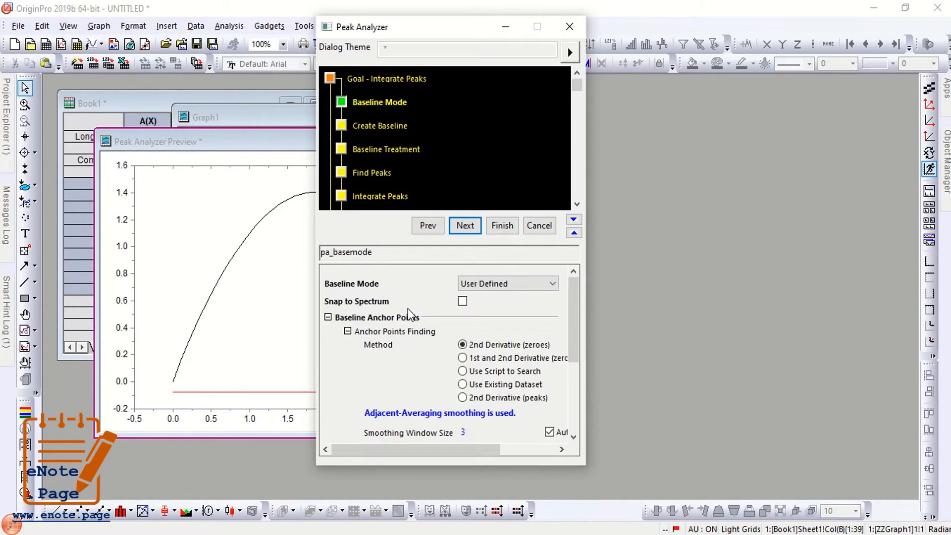
left_click(479, 292)
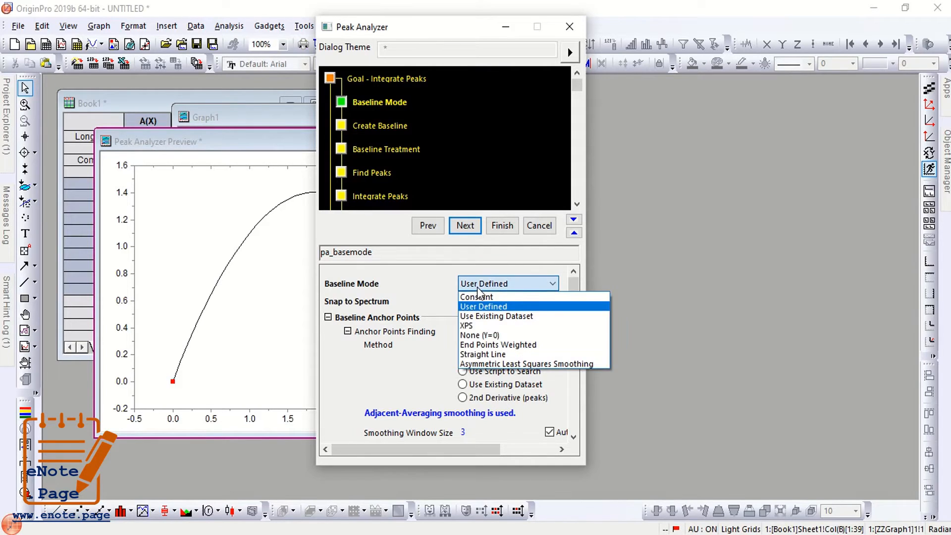
left_click(483, 336)
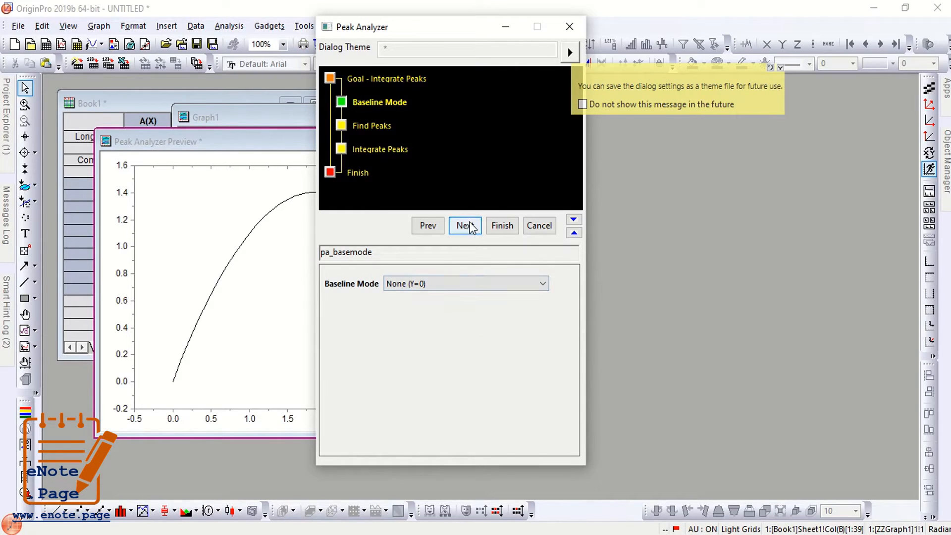
left_click(448, 284)
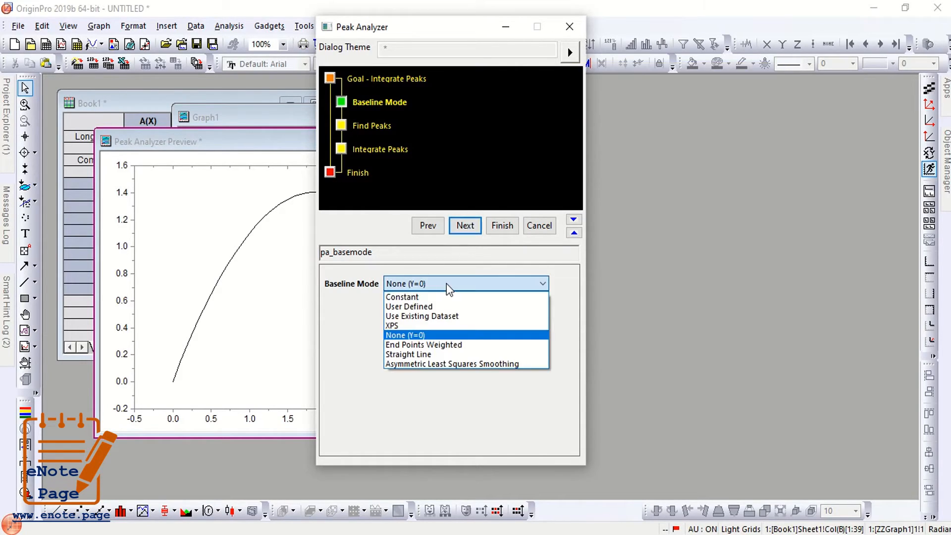
left_click(436, 298)
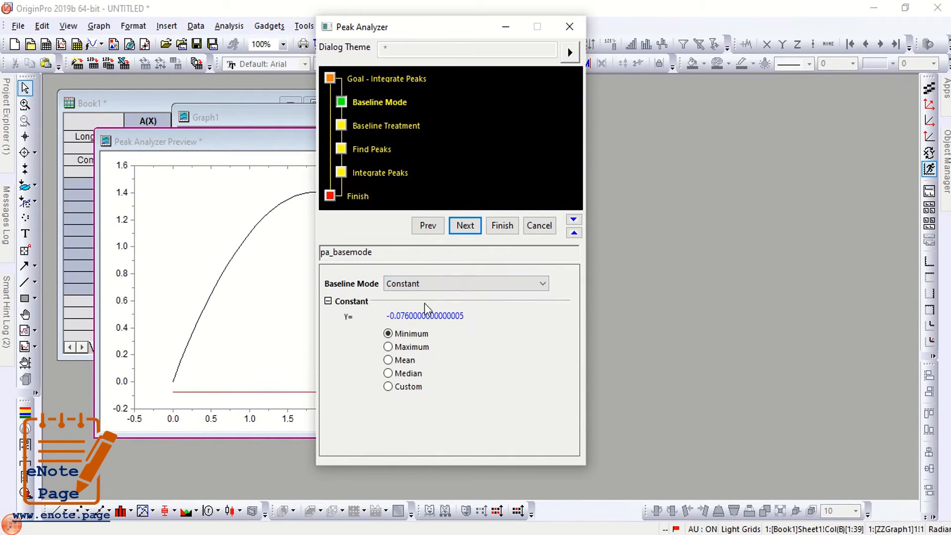
left_click_drag(391, 316, 428, 309)
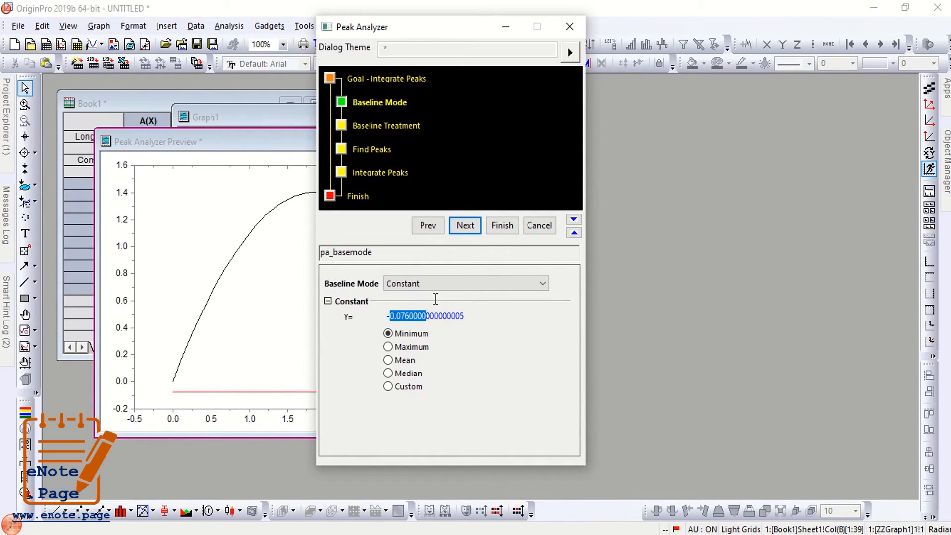
left_click(437, 290)
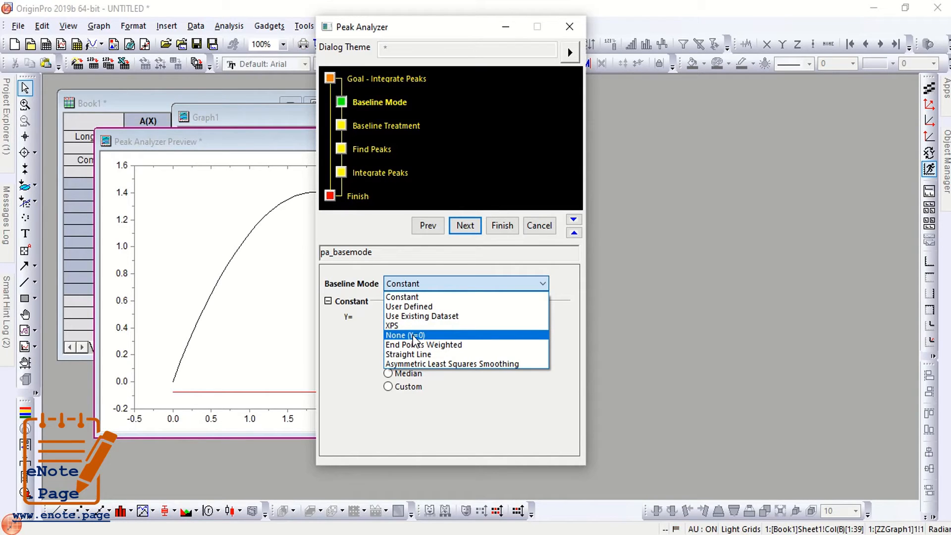
left_click(414, 336)
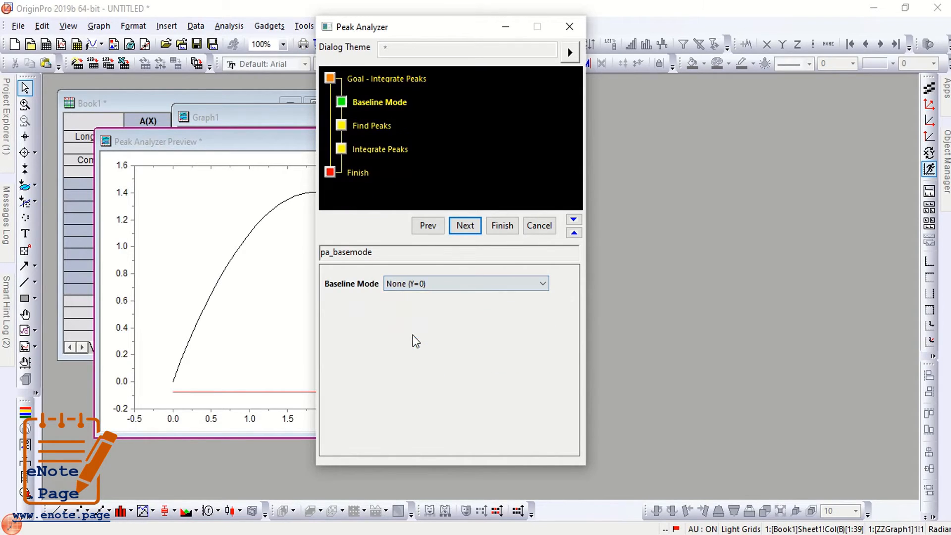
left_click(466, 227)
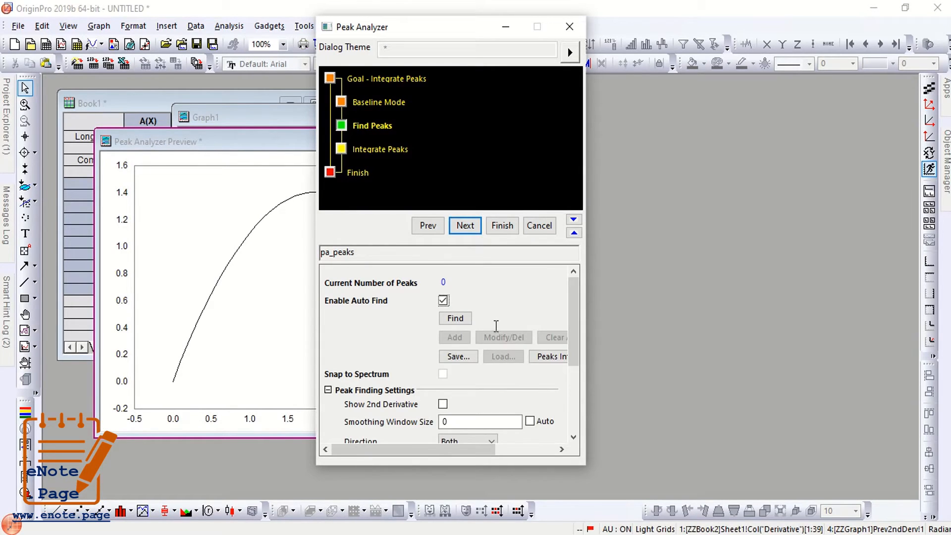
Auto-find the single peak at 1.9 with Positive peak direction.
left_click(452, 322)
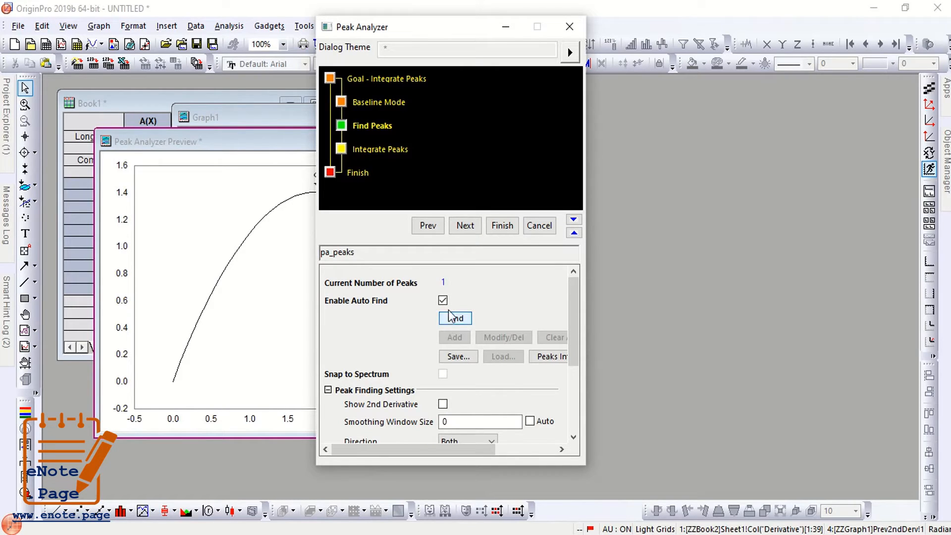
double_click(446, 283)
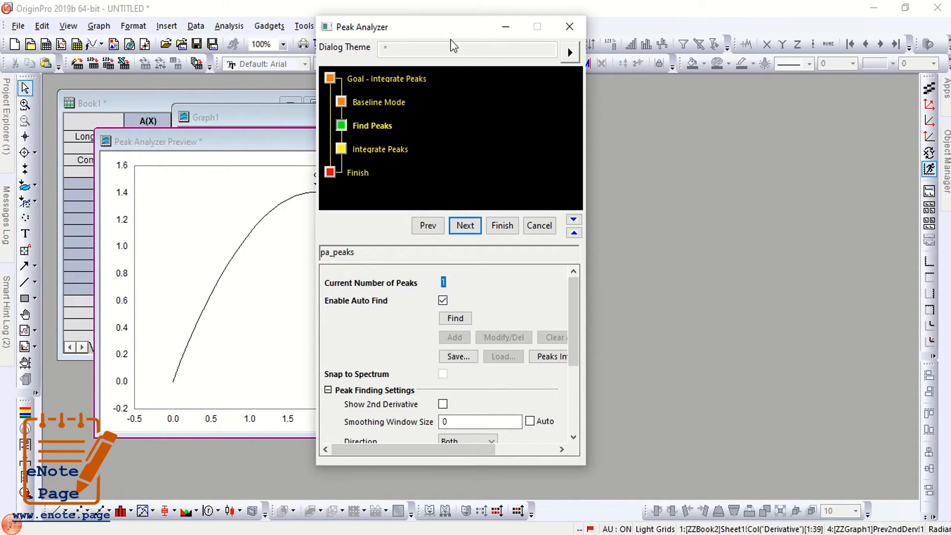
left_click_drag(452, 28, 529, 35)
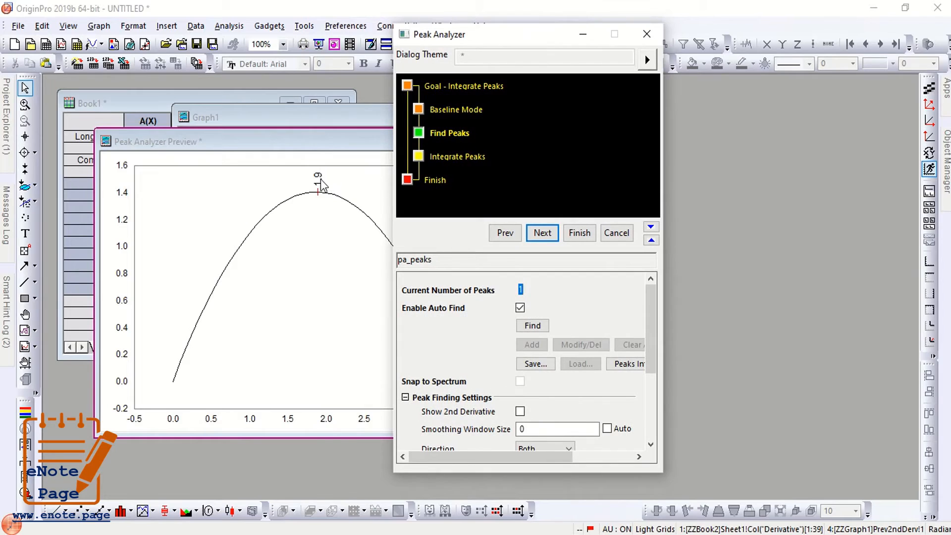
scroll(548, 382, "down", 1)
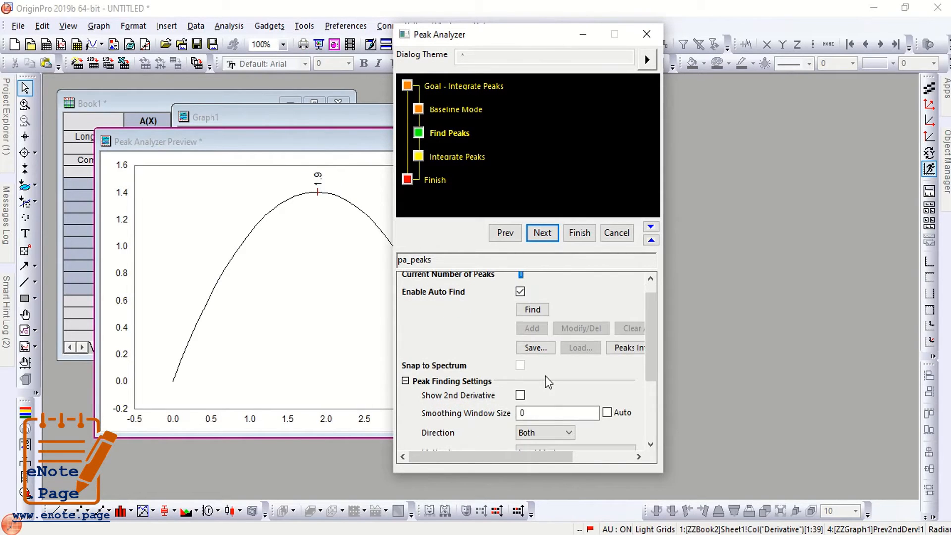
scroll(549, 382, "down", 1)
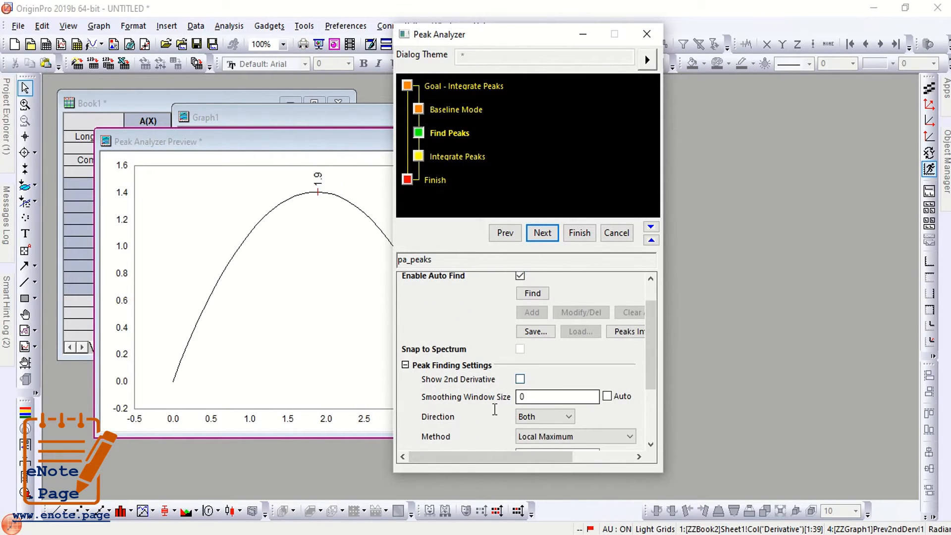
left_click(552, 418)
left_click(534, 427)
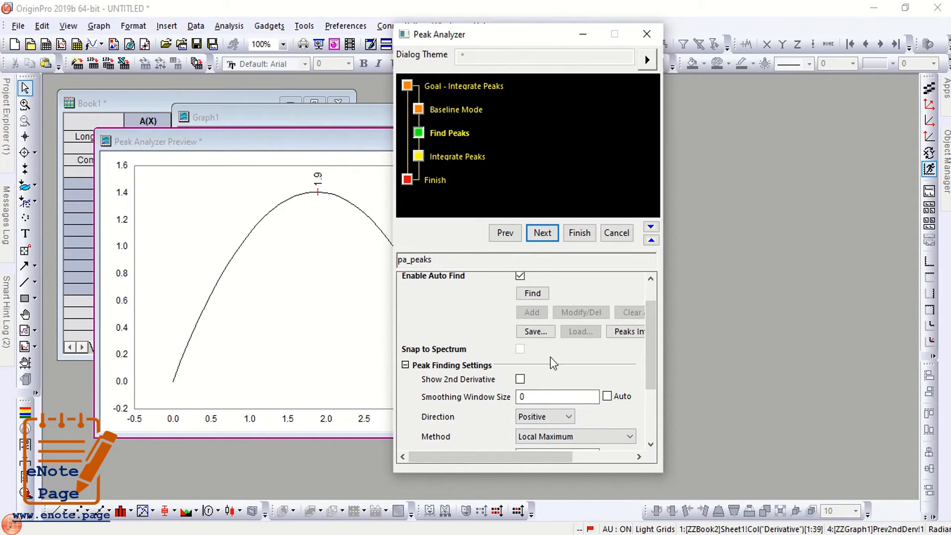
Advance the Peak Analyzer from Find Peaks to the Integrate Peaks page.
scroll(553, 362, "down", 1)
scroll(553, 363, "up", 1)
scroll(554, 363, "down", 1)
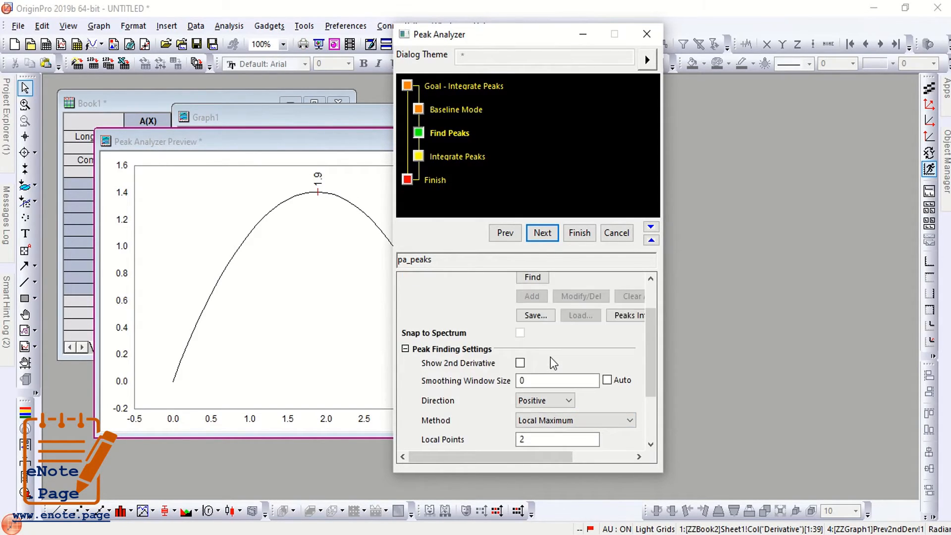
scroll(553, 363, "up", 3)
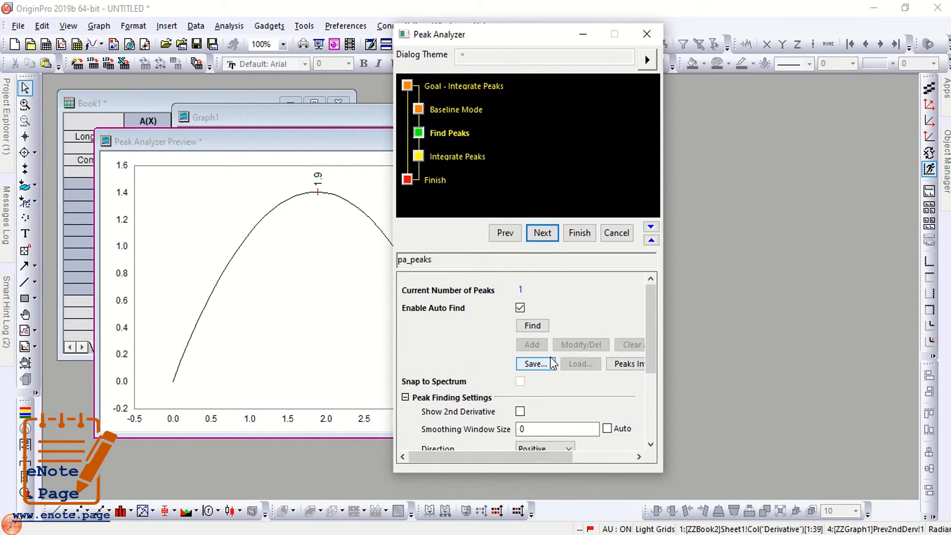
left_click_drag(526, 37, 478, 21)
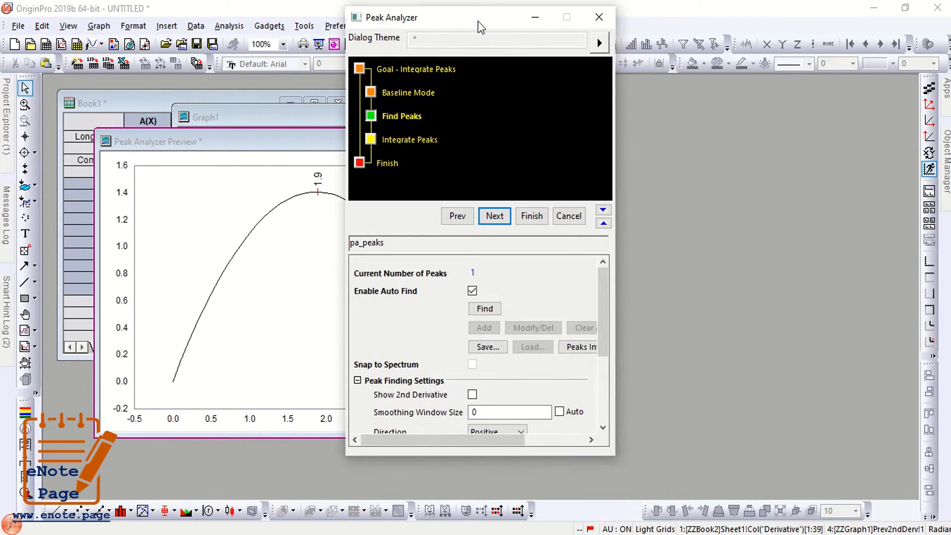
left_click(500, 219)
left_click(500, 220)
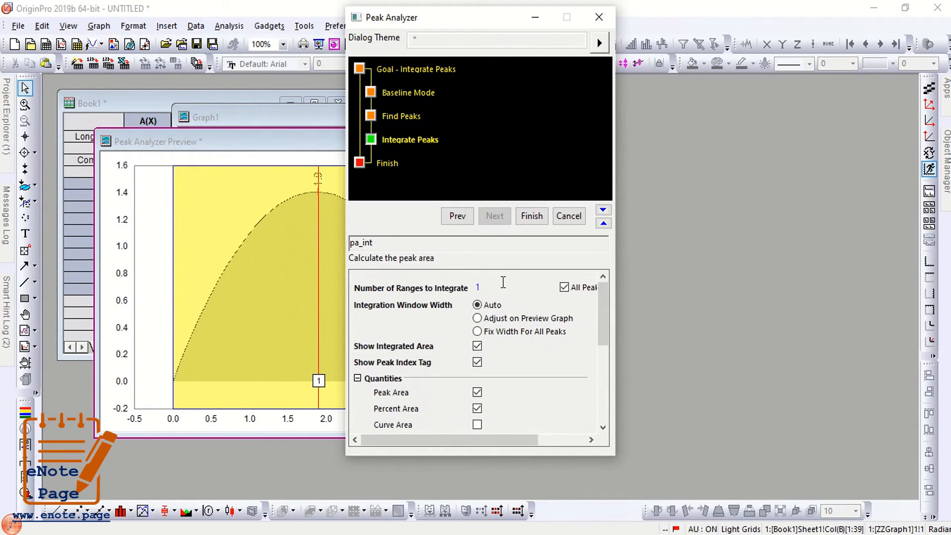
Use Adjust on Preview Graph to drag the integration limits to x = 0 and x = 3.7, giving area 3.5113.
left_click(493, 318)
left_click_drag(490, 28, 706, 51)
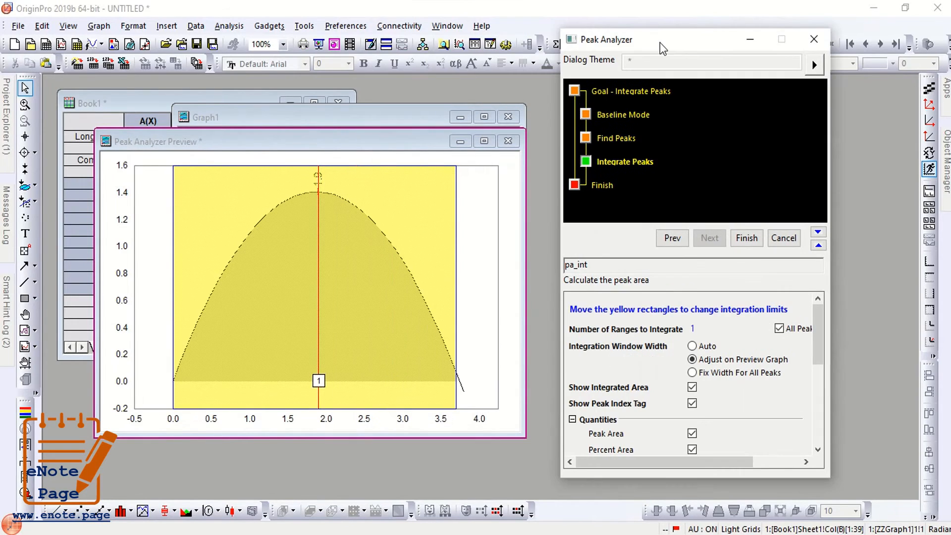
left_click(455, 277)
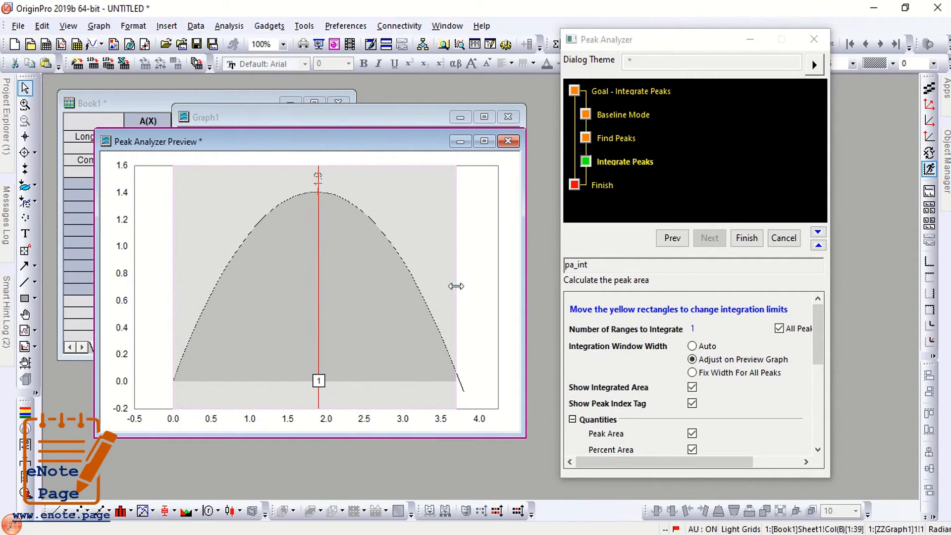
left_click_drag(461, 287, 457, 288)
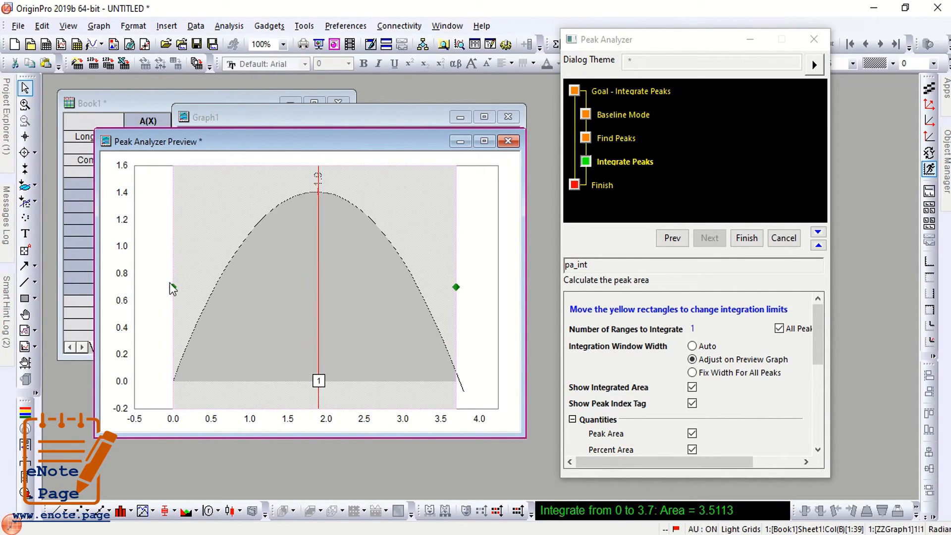
left_click_drag(173, 285, 172, 288)
left_click_drag(654, 47, 509, 19)
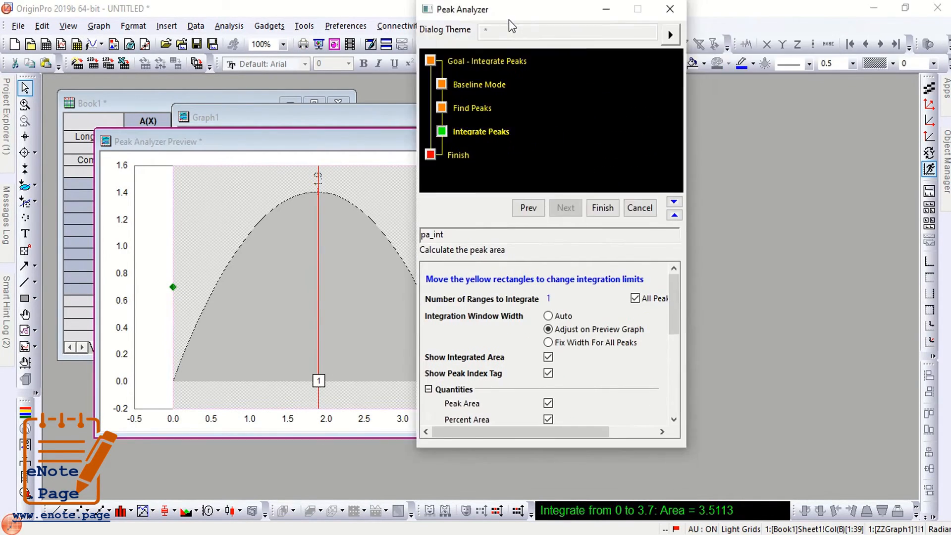
Add Curve Area to the integration output quantities.
scroll(583, 309, "down", 1)
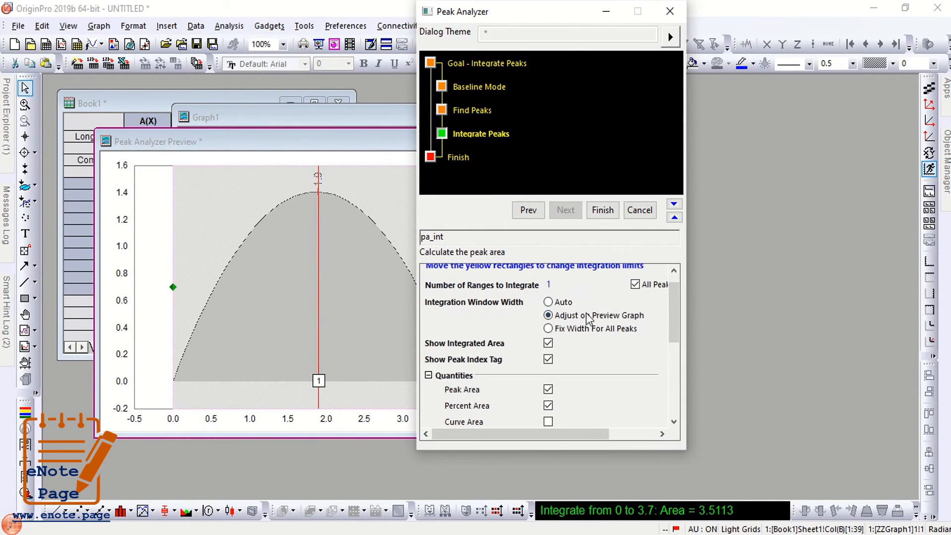
scroll(593, 336, "up", 1)
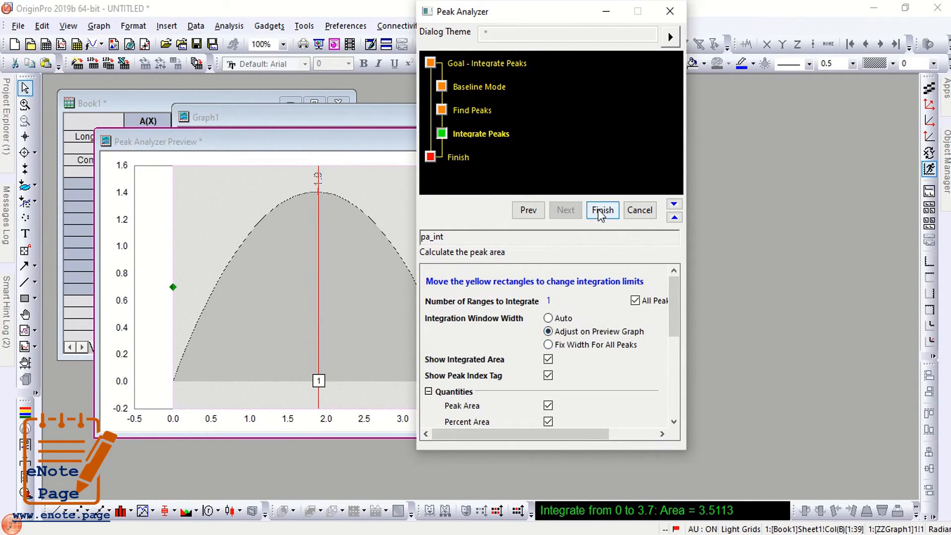
scroll(577, 334, "down", 2)
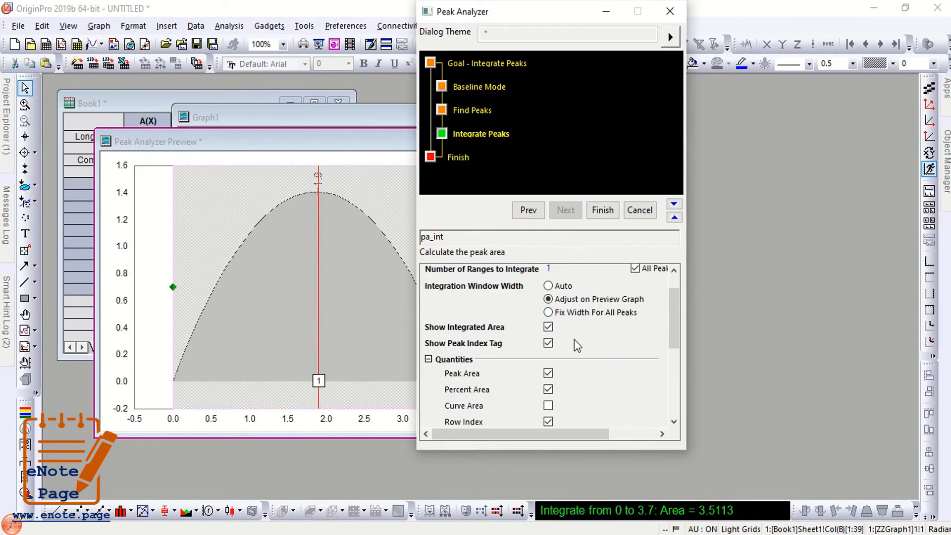
scroll(574, 340, "down", 1)
scroll(549, 377, "down", 1)
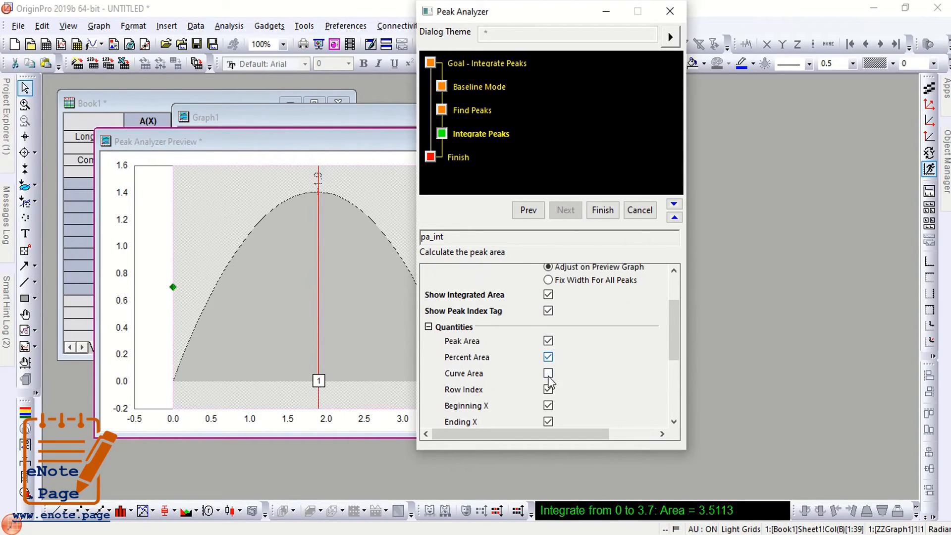
left_click(549, 374)
Uncheck Beginning X, Ending X, Row Index and Percent Area in the output quantities.
scroll(553, 408, "down", 1)
scroll(476, 409, "down", 3)
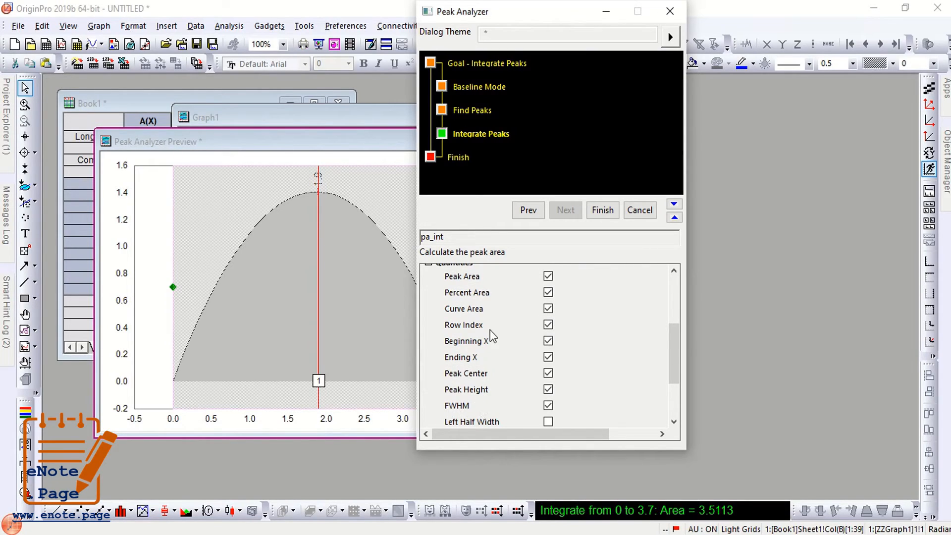
scroll(489, 329, "up", 1)
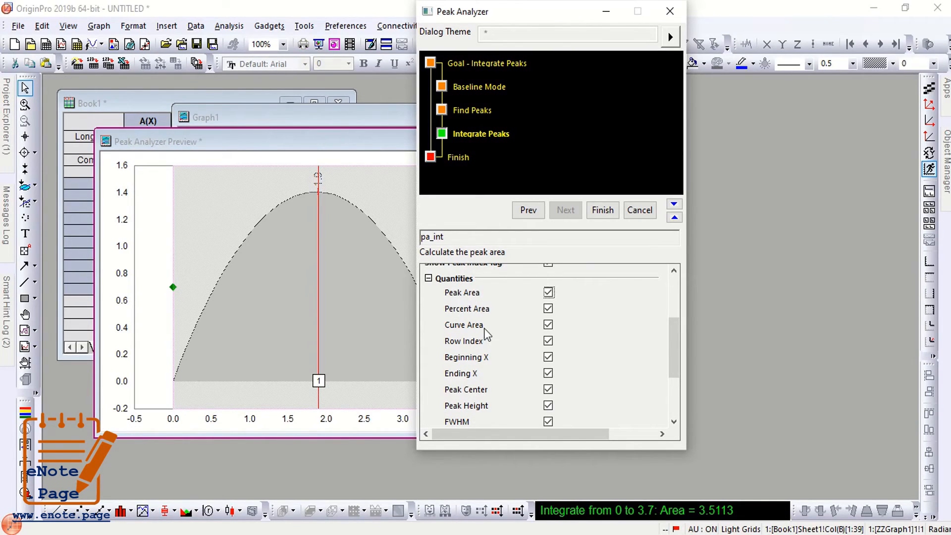
scroll(496, 349, "down", 2)
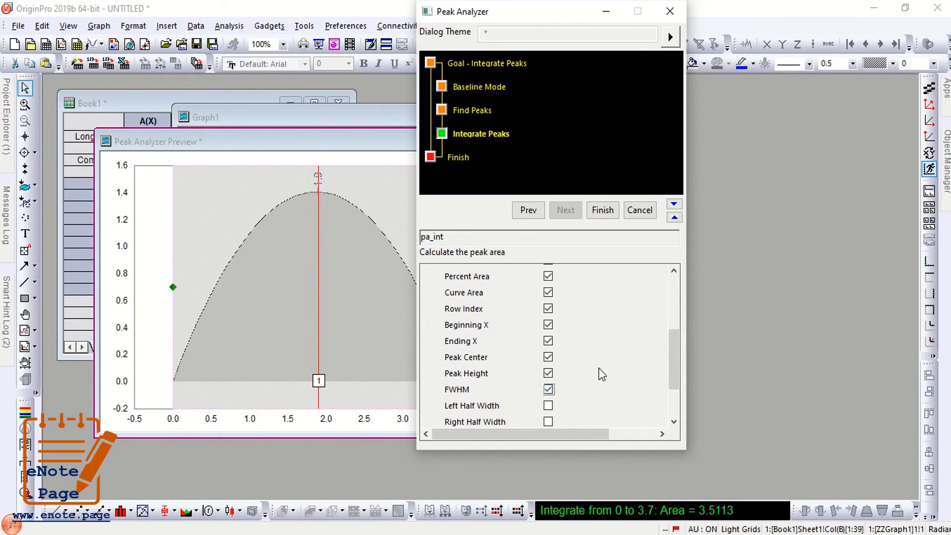
scroll(601, 374, "down", 1)
scroll(601, 374, "down", 1)
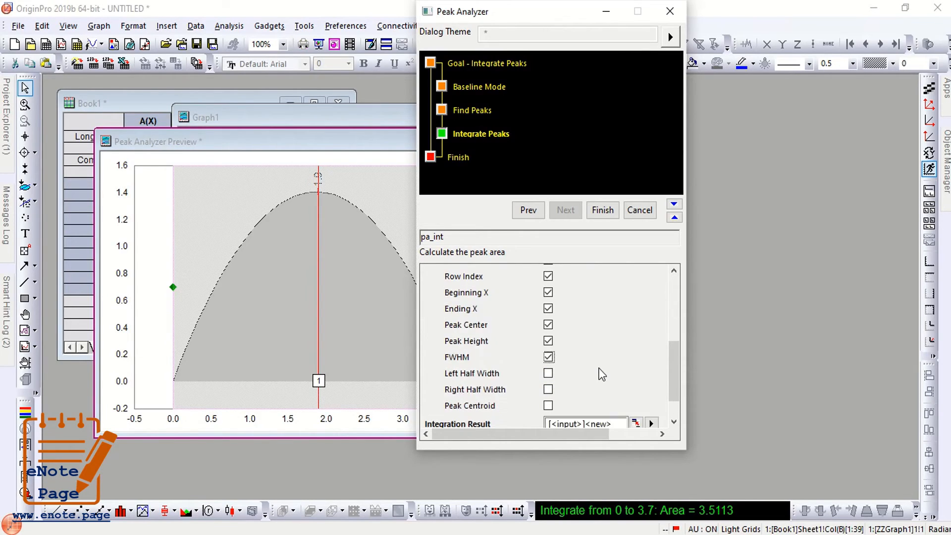
scroll(602, 374, "up", 3)
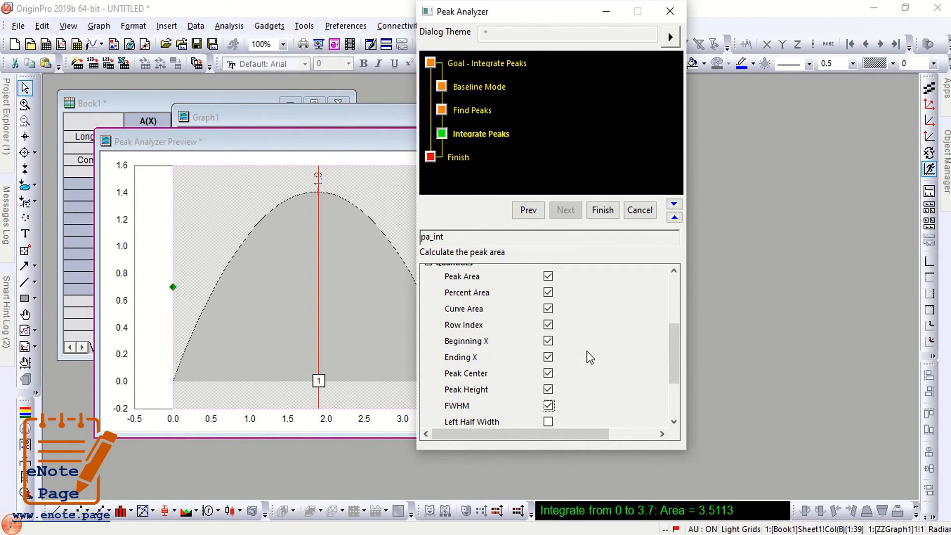
left_click(549, 341)
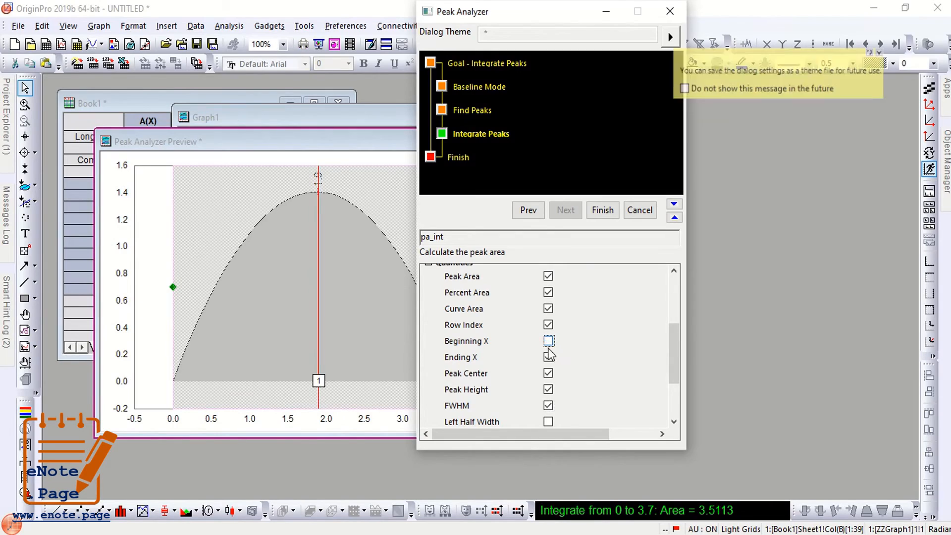
left_click(548, 357)
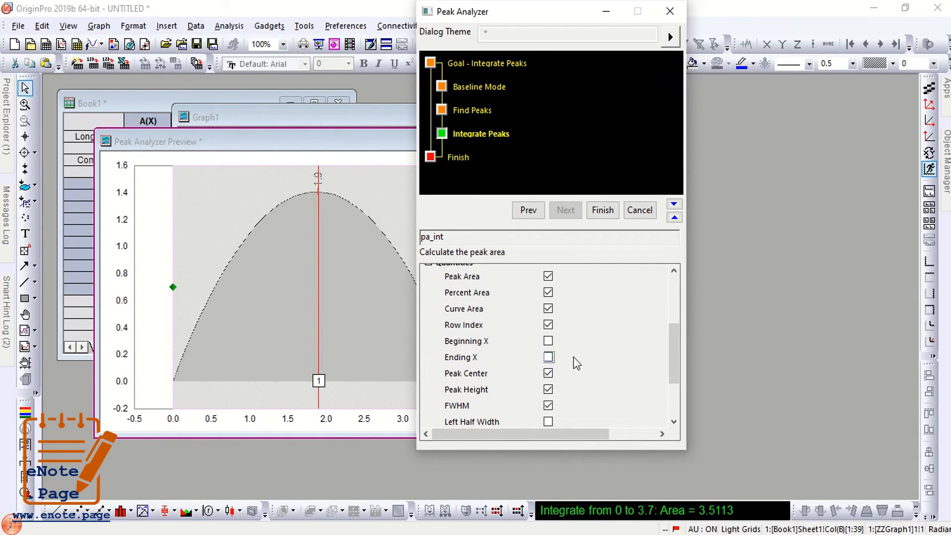
left_click(549, 325)
left_click(548, 292)
Finish the Peak Analyzer to produce the Integration results sheet and peak markers on Graph1.
scroll(549, 350, "up", 1)
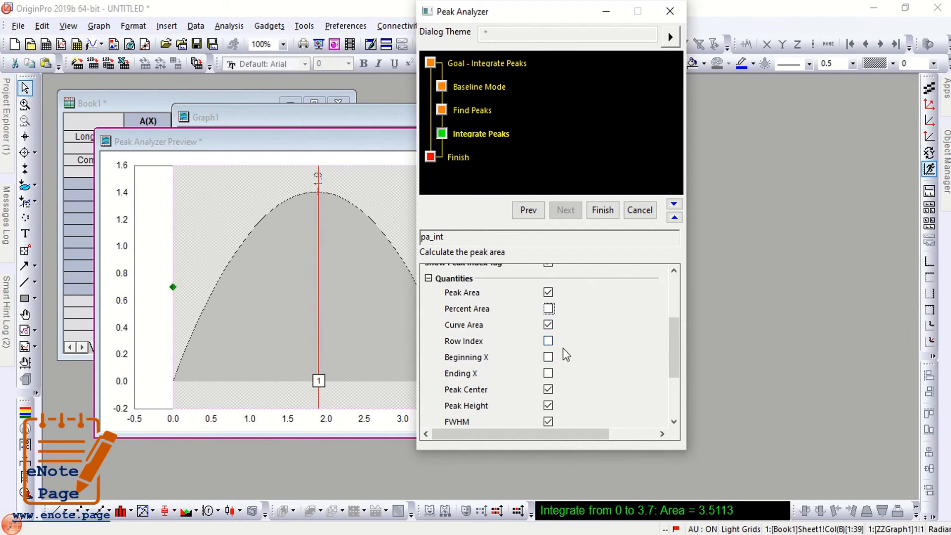
scroll(563, 348, "down", 1)
scroll(563, 352, "down", 2)
scroll(564, 353, "up", 2)
scroll(564, 353, "up", 1)
left_click(602, 211)
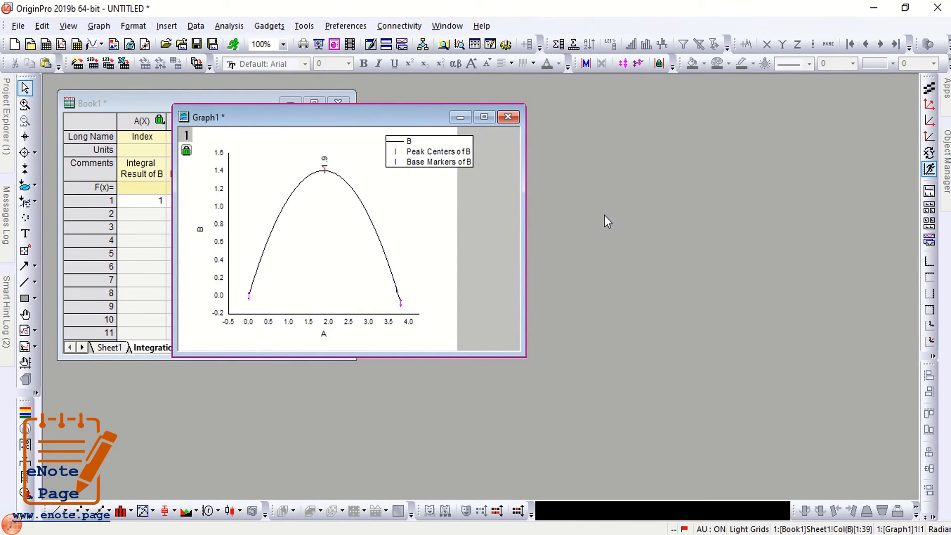
Move Graph1 aside, maximize Book1 on Integration_Result1 and check the Area 3.5113 in B1.
left_click_drag(377, 122, 642, 144)
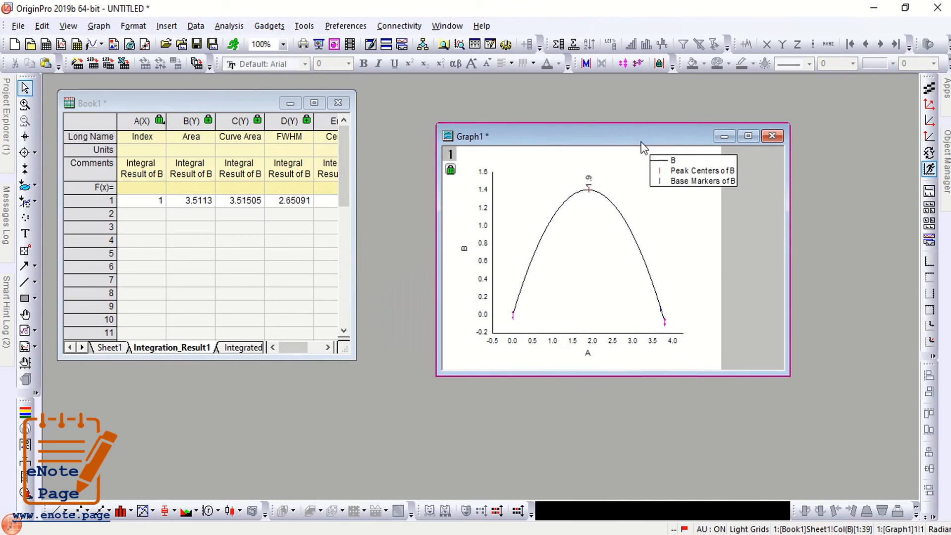
left_click(311, 106)
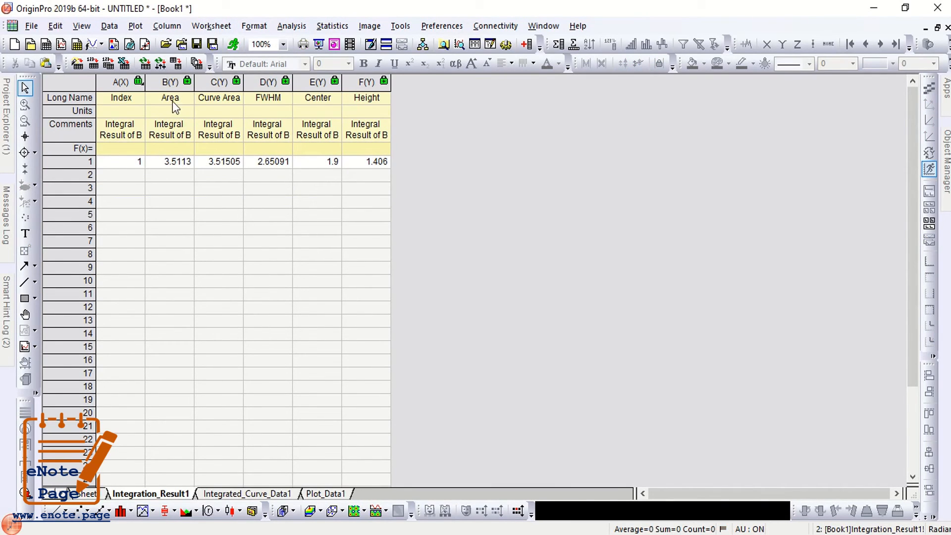
left_click(170, 162)
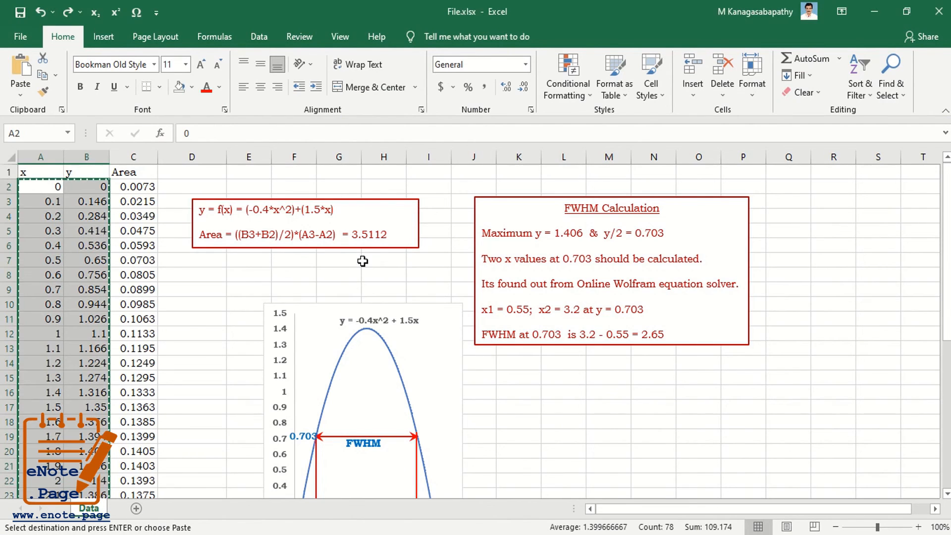
left_click_drag(352, 236, 387, 236)
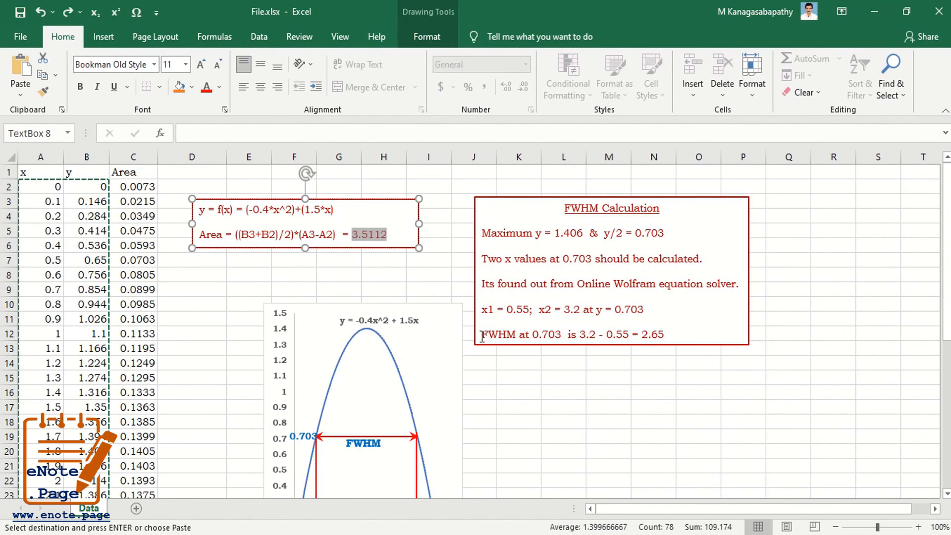
left_click_drag(482, 337, 516, 341)
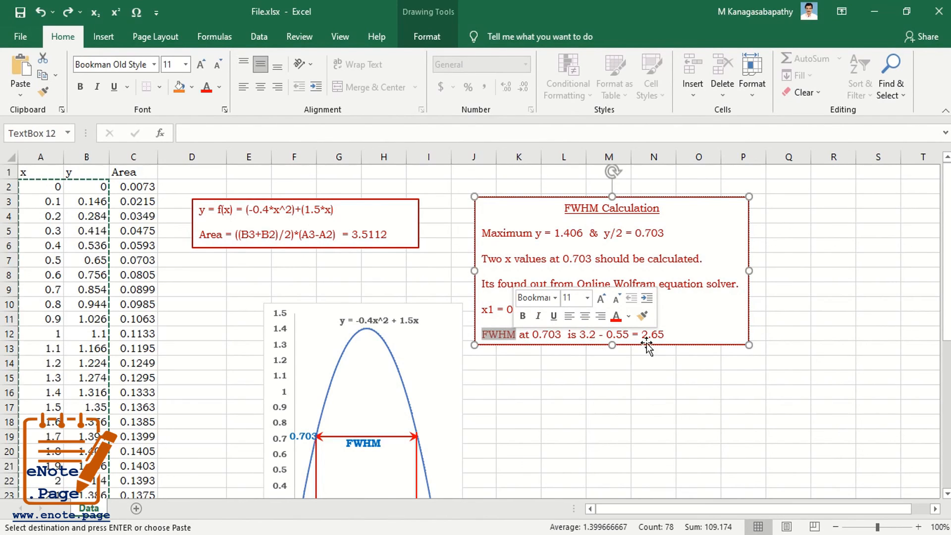
left_click_drag(642, 335, 665, 335)
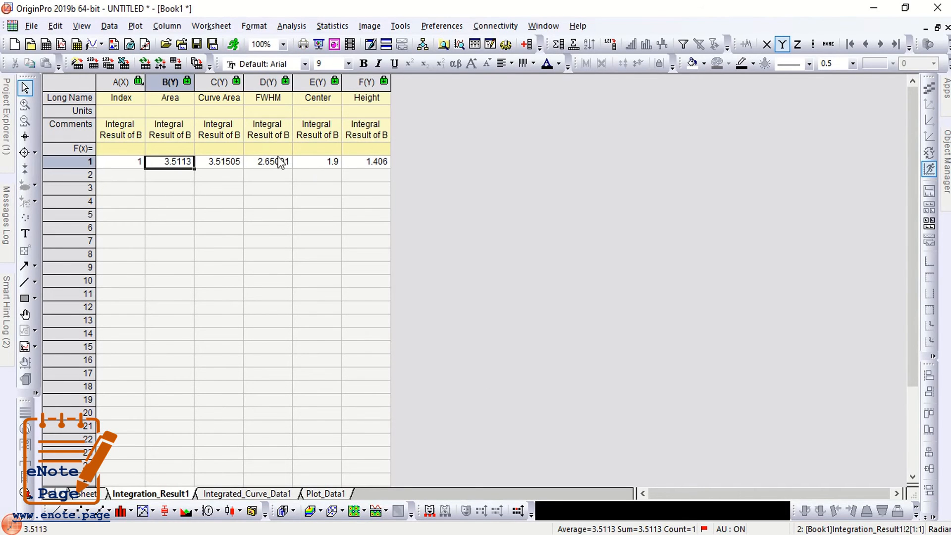
Check FWHM 2.65091 and Area 3.5113 in Integration_Result1, then highlight Excel's hand-calculated area 3.5112.
left_click(276, 161)
left_click(264, 99)
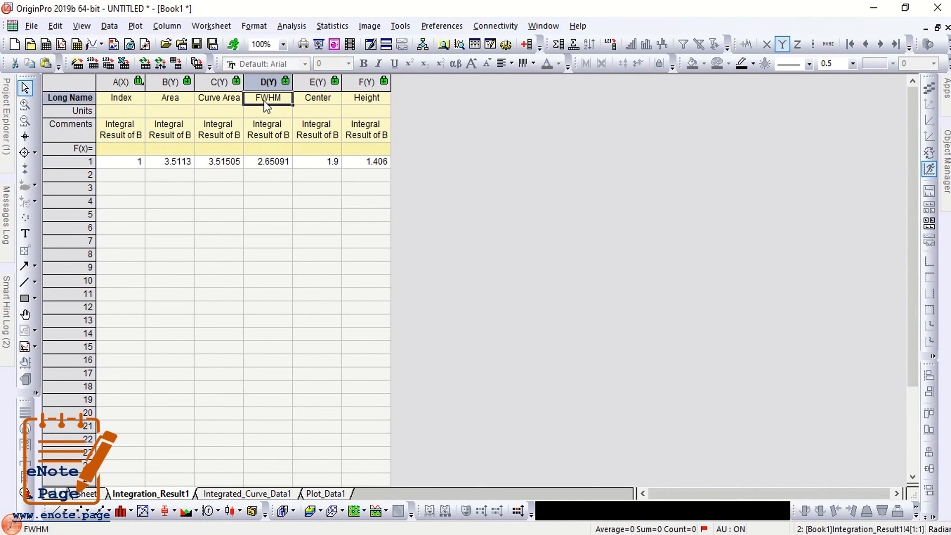
left_click_drag(264, 101, 267, 161)
left_click(266, 164)
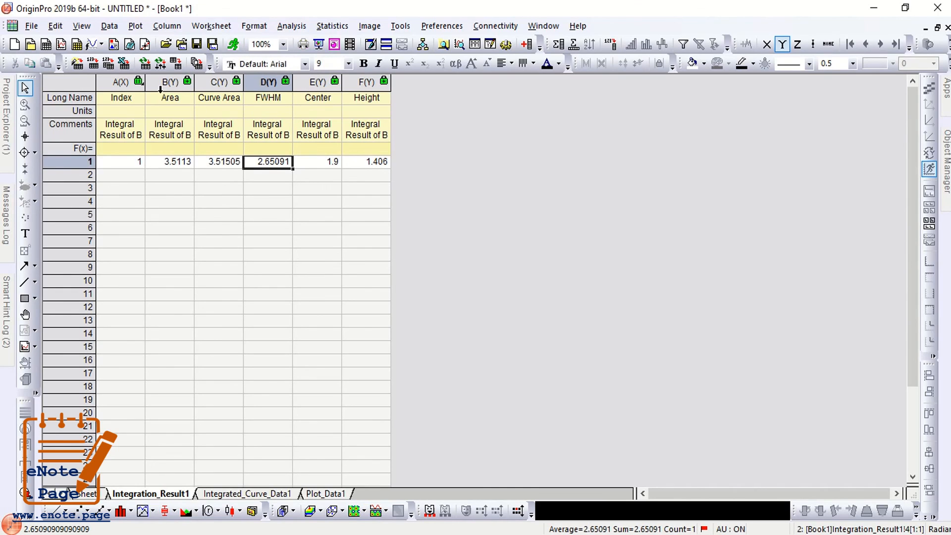
left_click(168, 100)
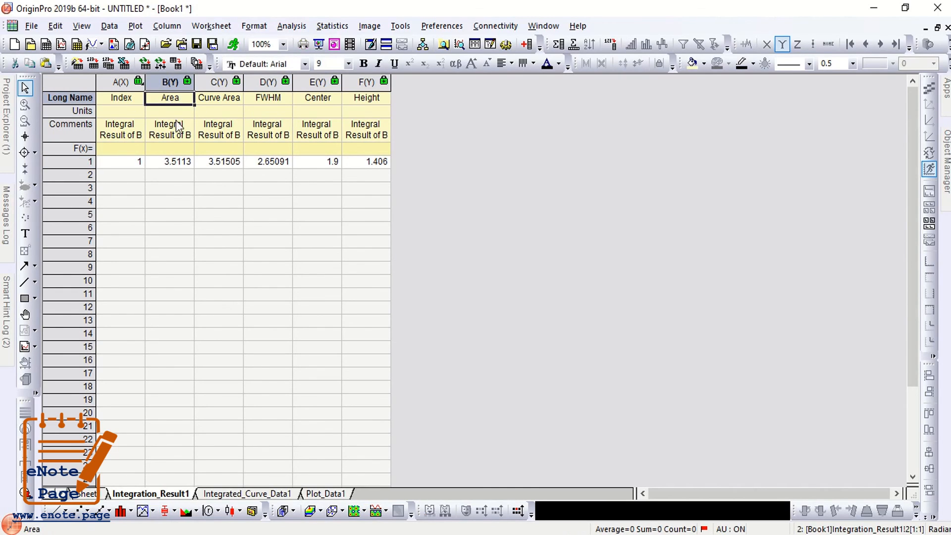
left_click(180, 164)
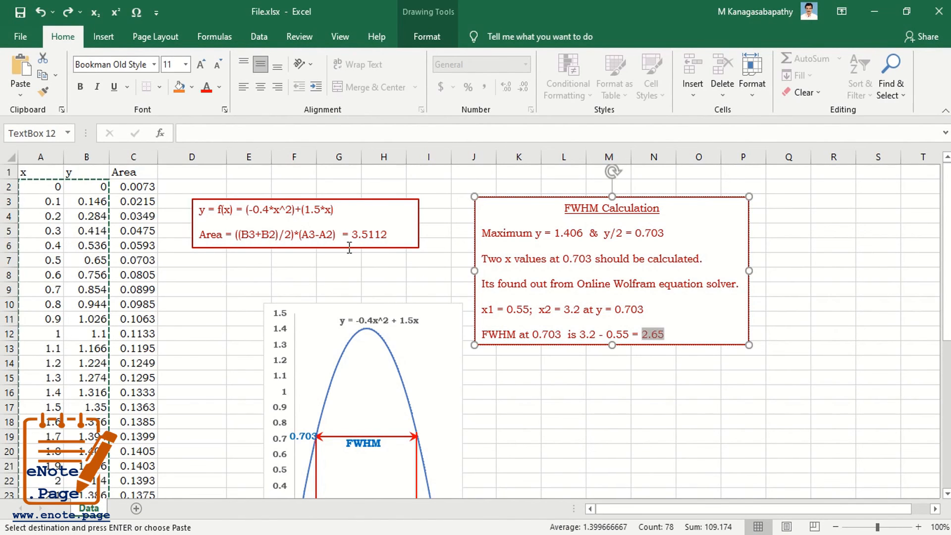
left_click_drag(353, 234, 386, 240)
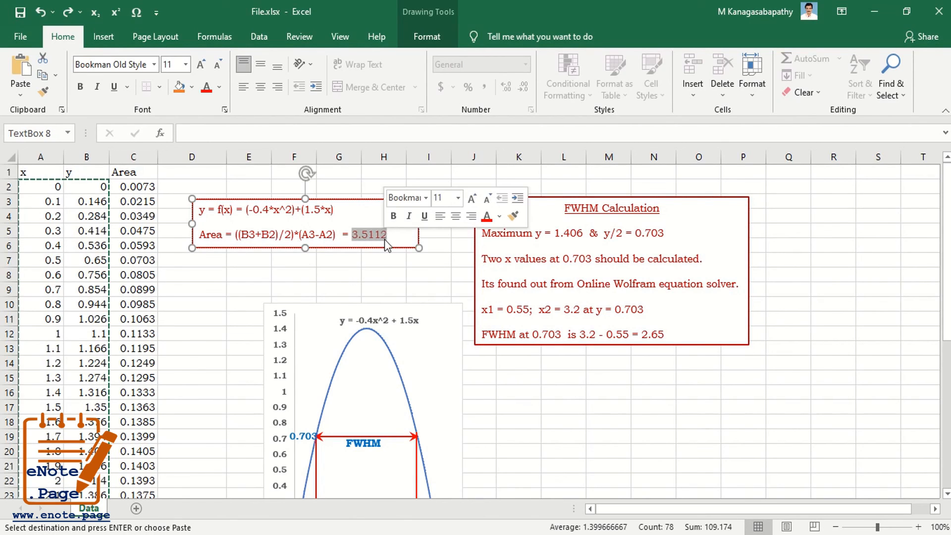